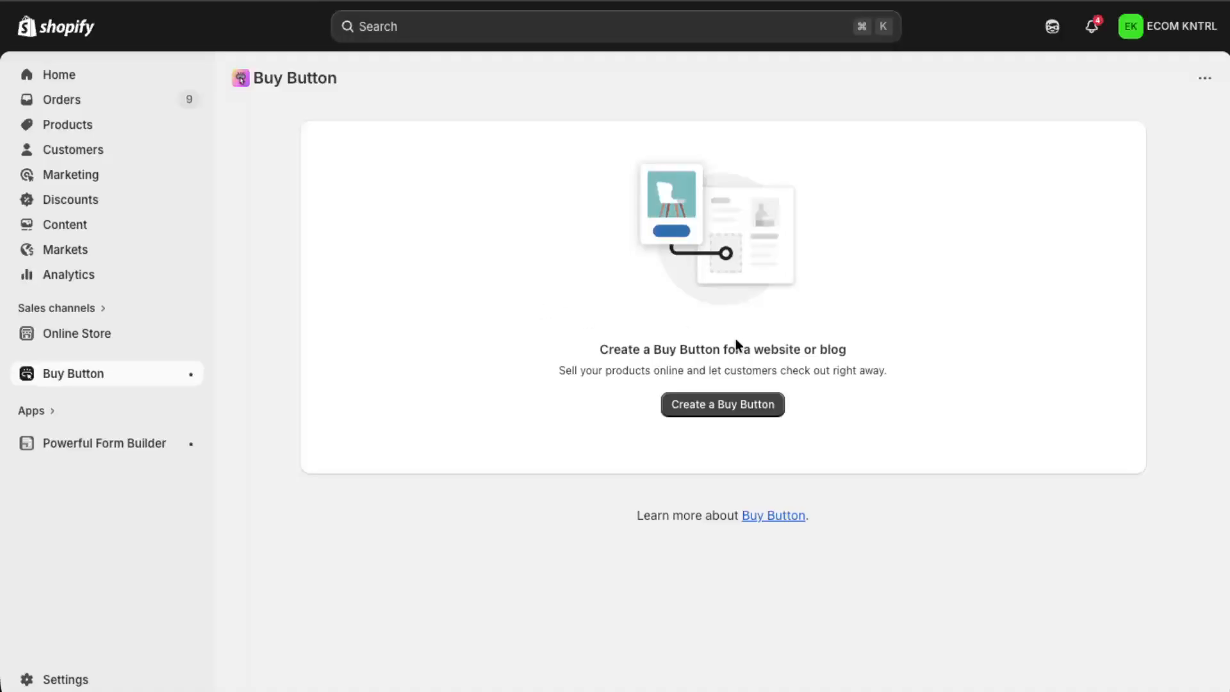
- Create a Product Buy Button for the Luxury Men's Linen - T-Shirt product
{"action": "left_click", "coordinate": [710, 407]}
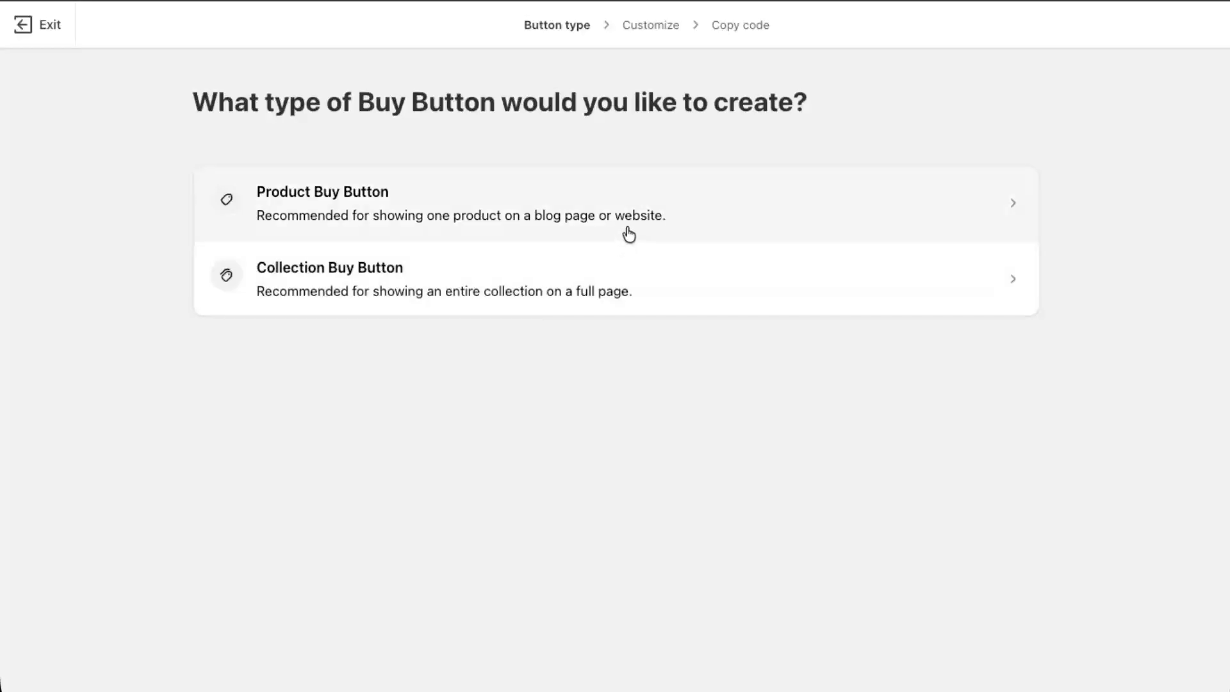
{"action": "left_click", "coordinate": [732, 222]}
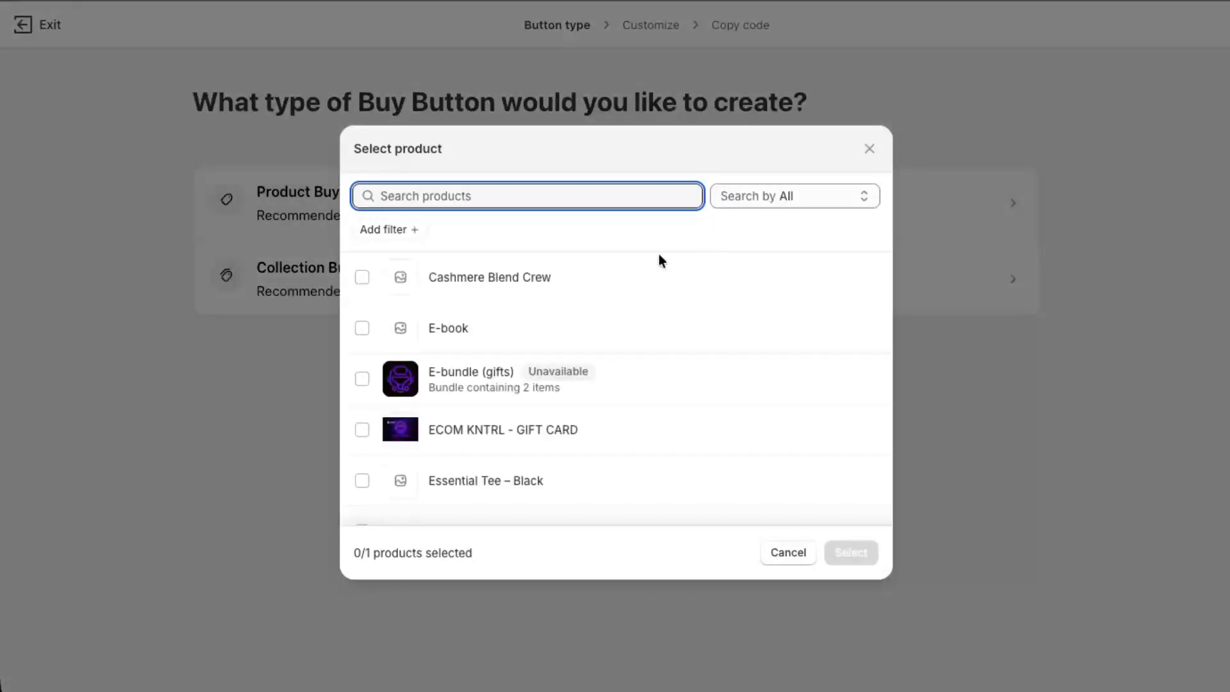
{"action": "scroll", "coordinate": [563, 326], "scroll_direction": "down", "scroll_amount": 2}
{"action": "scroll", "coordinate": [557, 328], "scroll_direction": "down", "scroll_amount": 3}
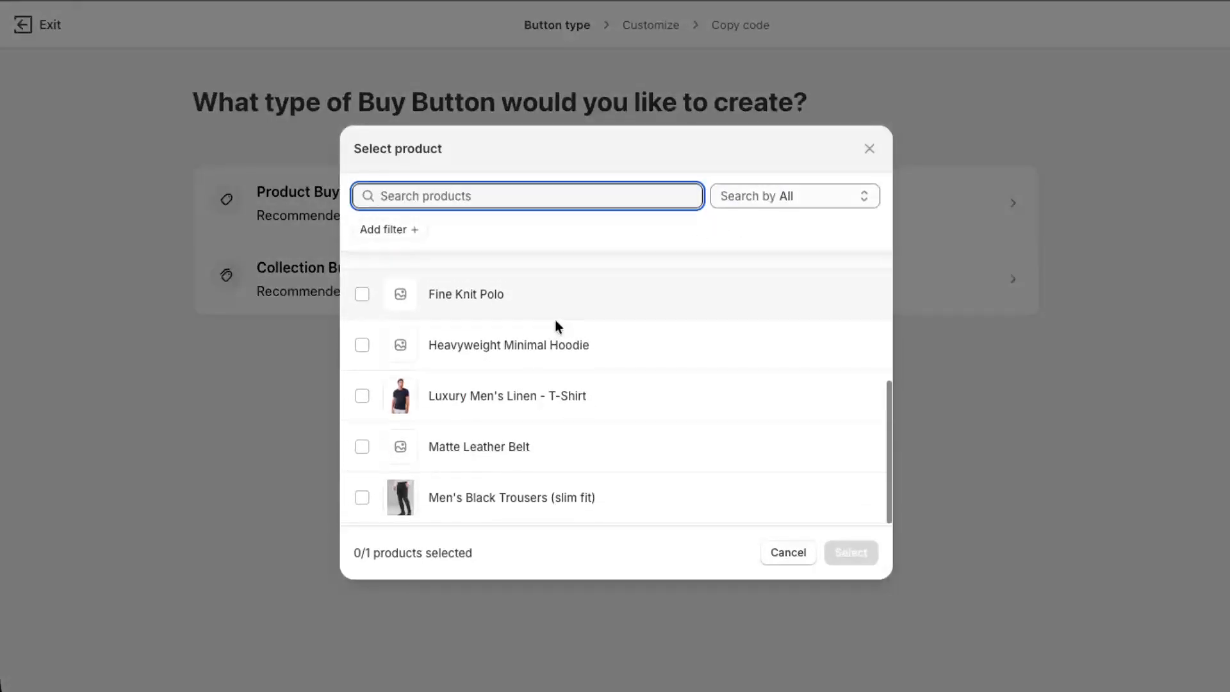
{"action": "left_click", "coordinate": [515, 404]}
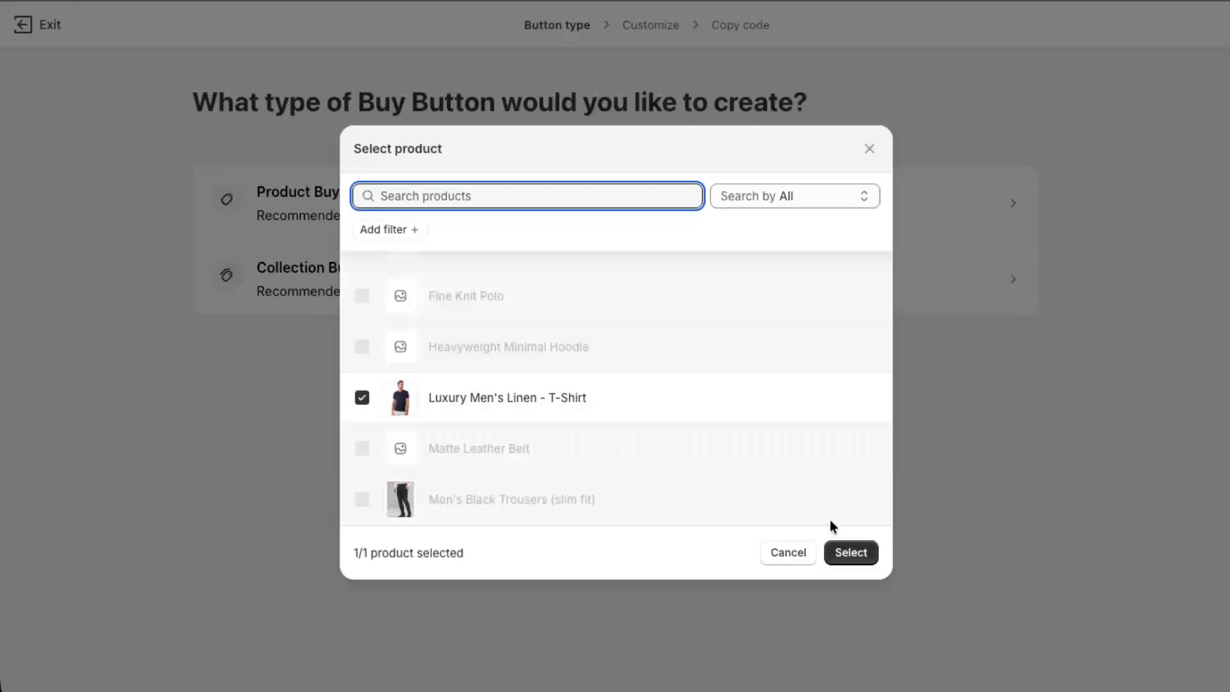
{"action": "left_click", "coordinate": [849, 552]}
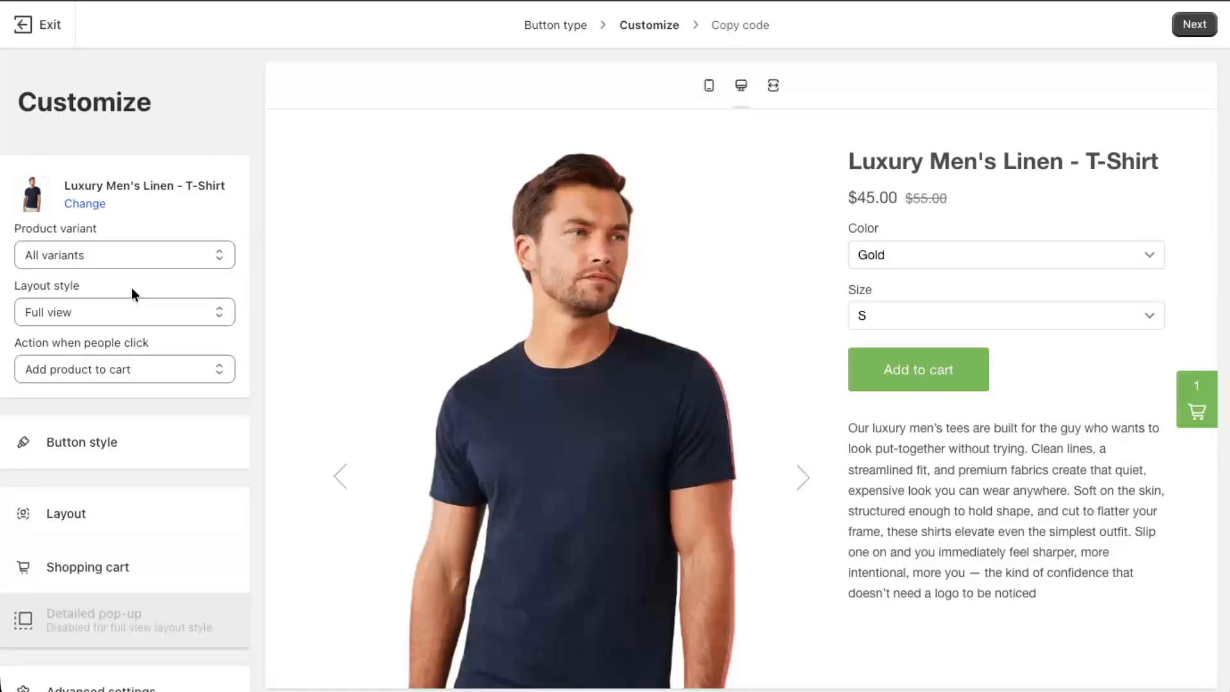
- Try the Classic and Basic layout styles, restore Full view, and look over the product preview
{"action": "left_click", "coordinate": [126, 320]}
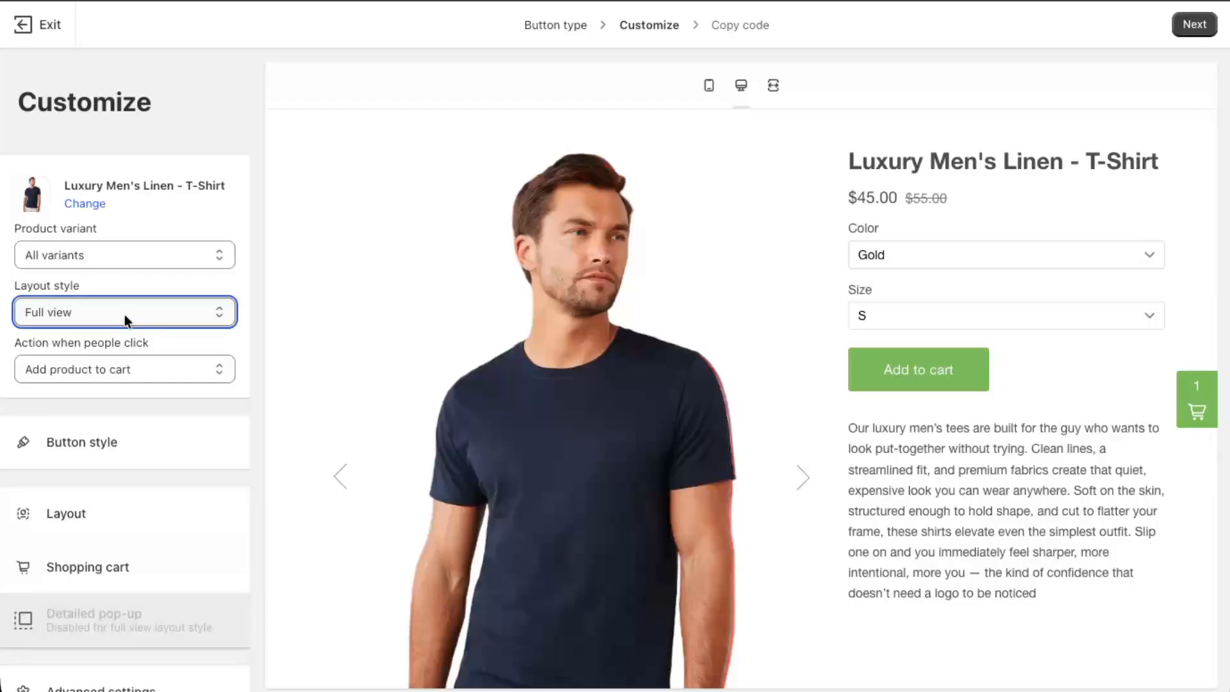
{"action": "left_click", "coordinate": [118, 344]}
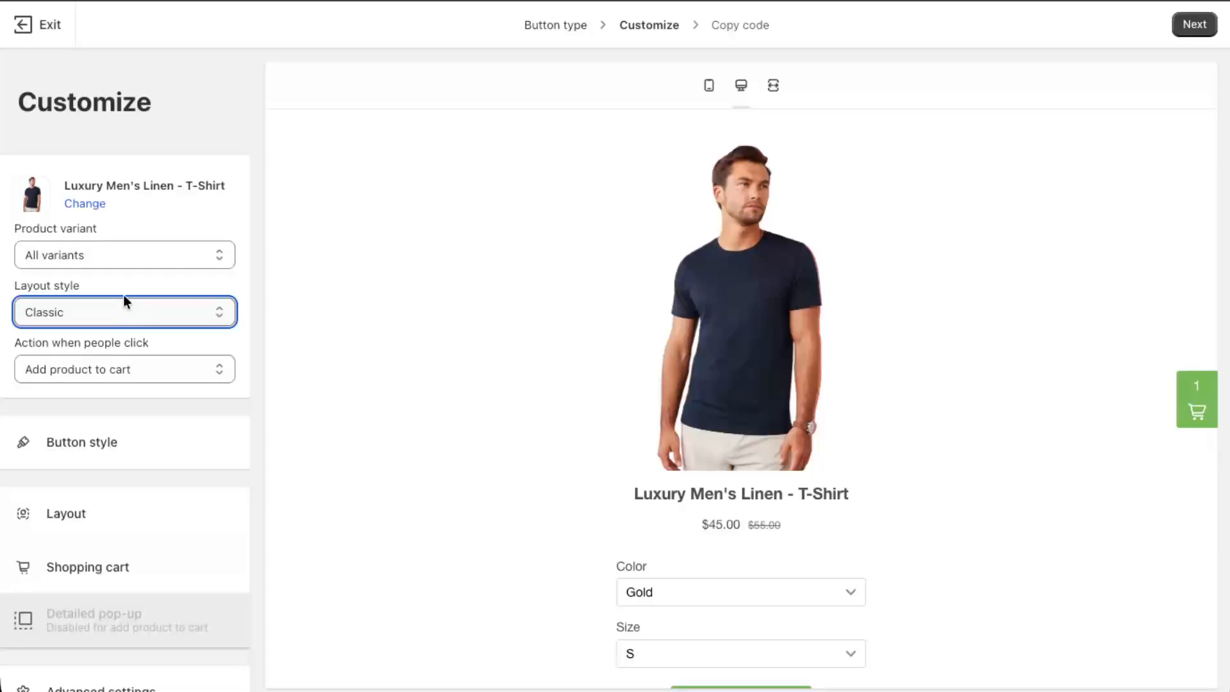
{"action": "left_click", "coordinate": [154, 312]}
{"action": "left_click", "coordinate": [182, 337]}
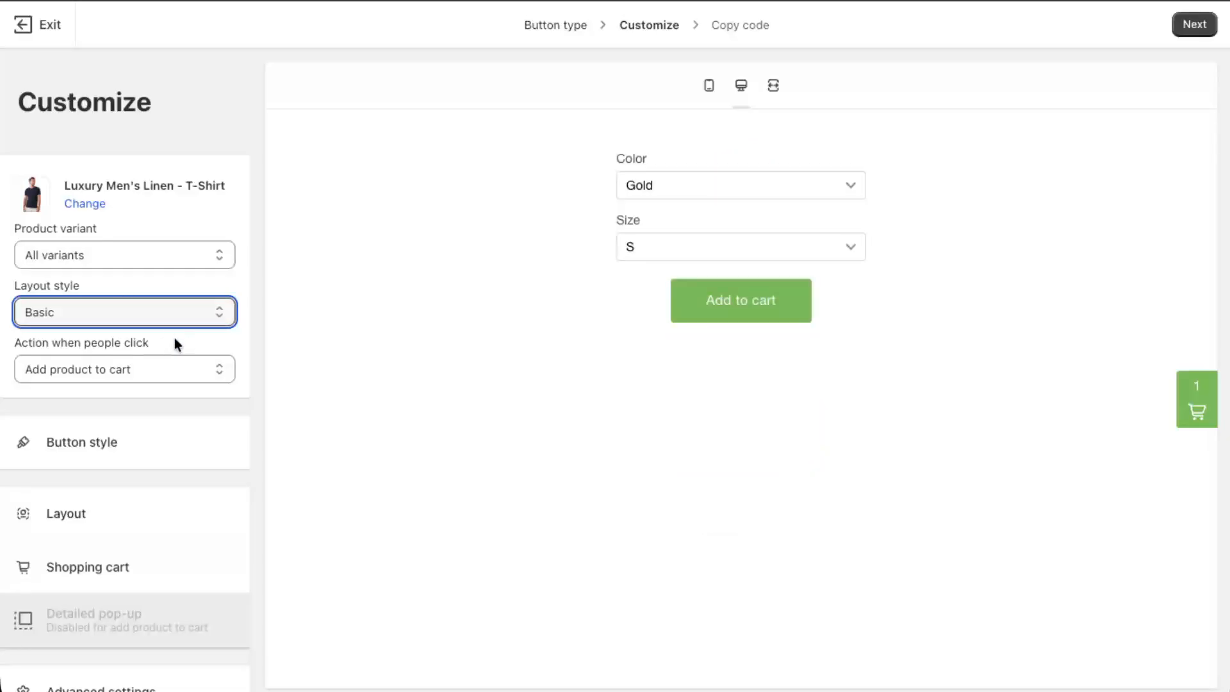
{"action": "left_click", "coordinate": [125, 345]}
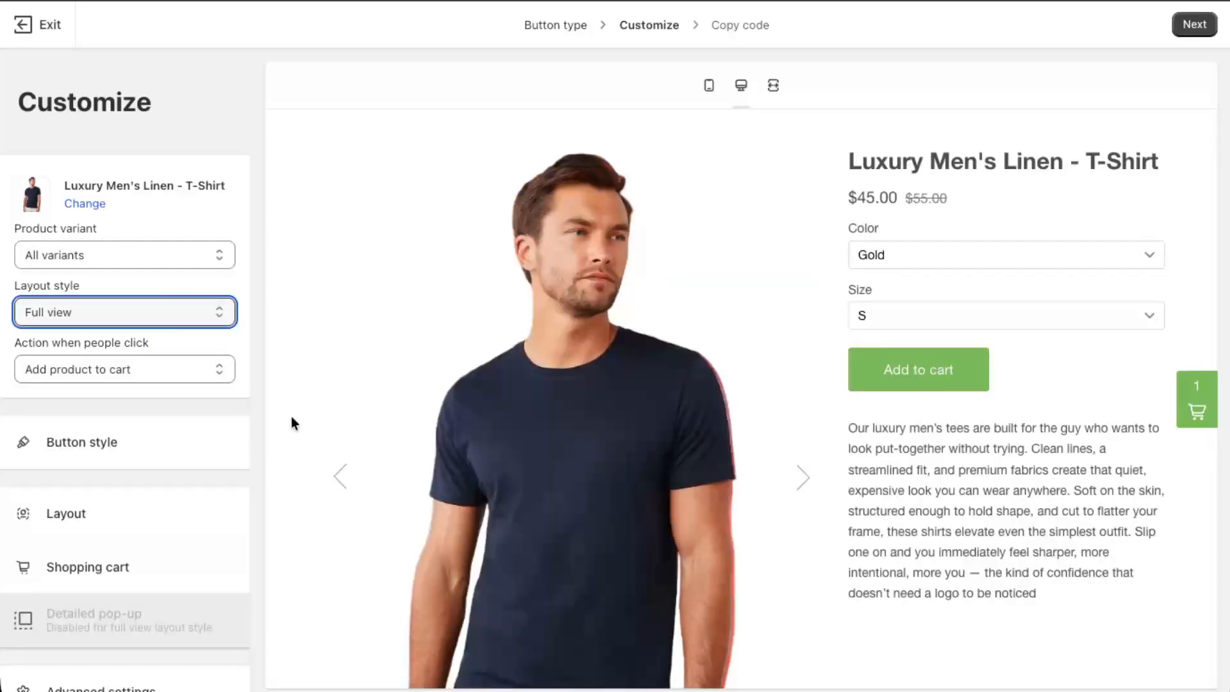
{"action": "scroll", "coordinate": [197, 384], "scroll_direction": "down", "scroll_amount": 1}
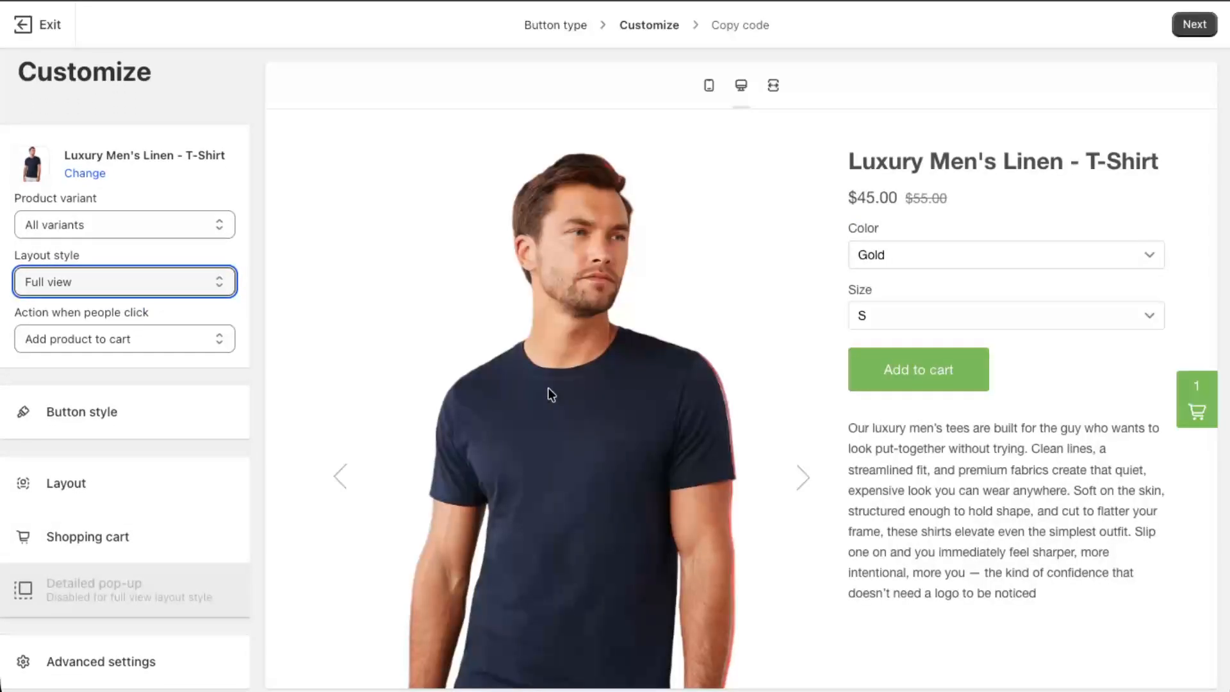
{"action": "scroll", "coordinate": [547, 387], "scroll_direction": "down", "scroll_amount": 2}
{"action": "scroll", "coordinate": [547, 387], "scroll_direction": "down", "scroll_amount": 2}
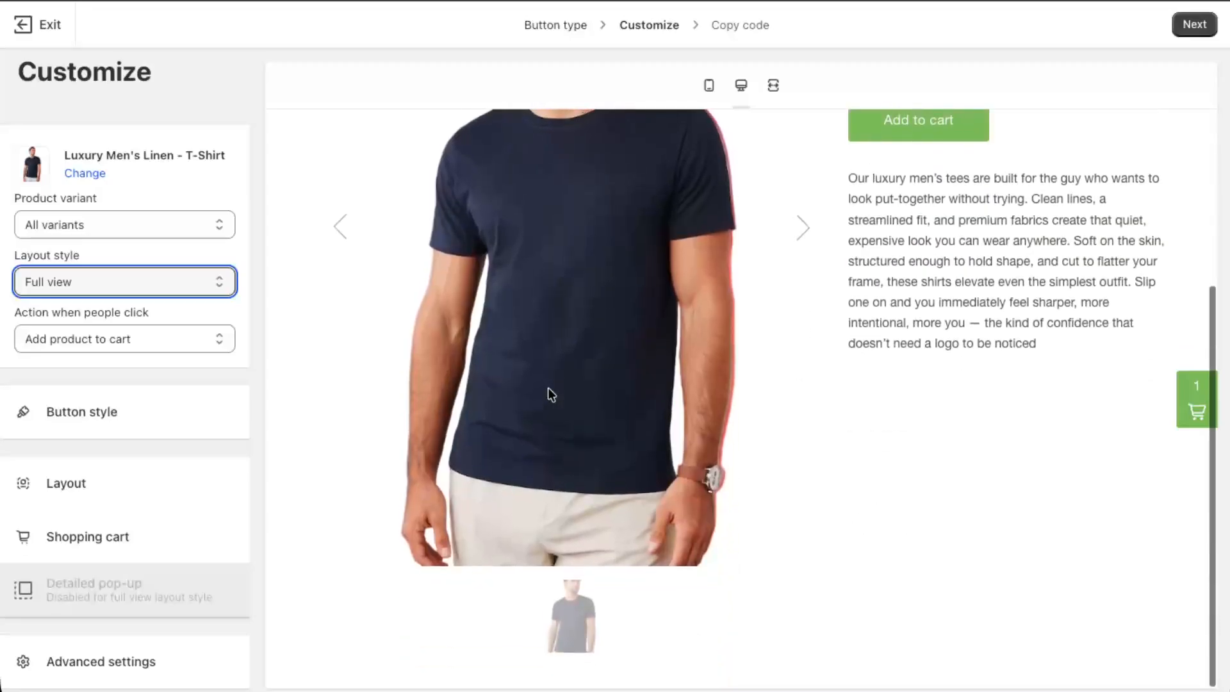
{"action": "scroll", "coordinate": [548, 386], "scroll_direction": "up", "scroll_amount": 4}
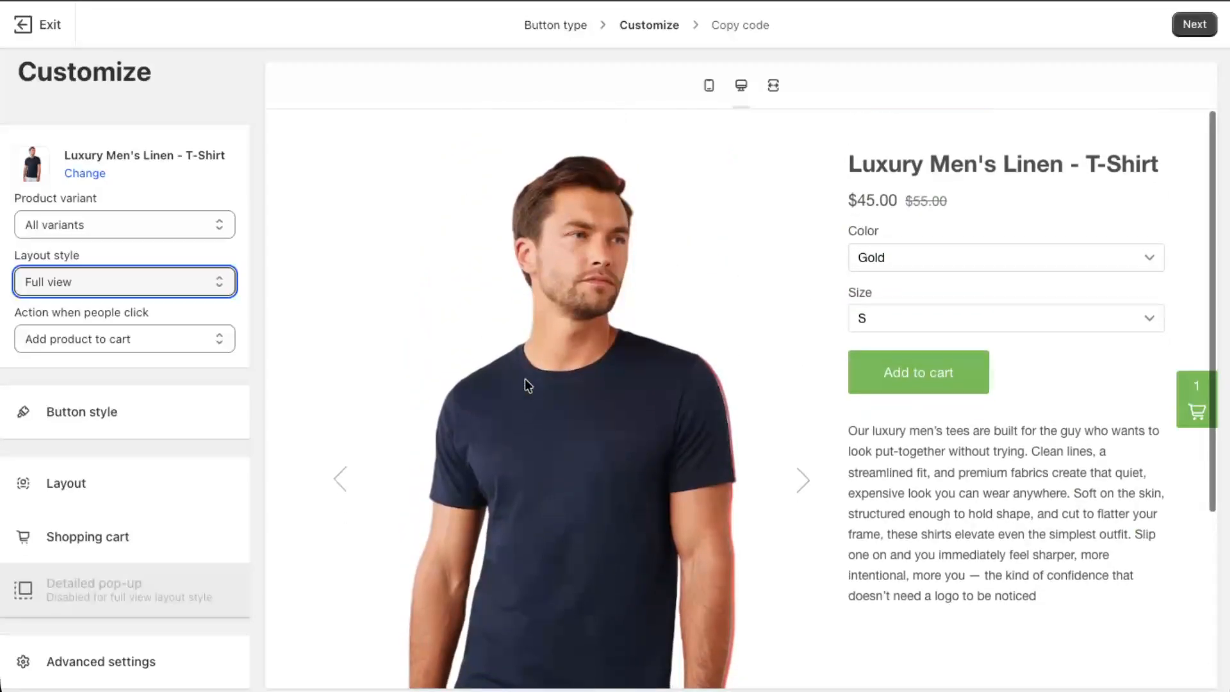
- Try Direct to checkout as the action when people click, and switch back to Add product to cart
{"action": "left_click", "coordinate": [164, 338]}
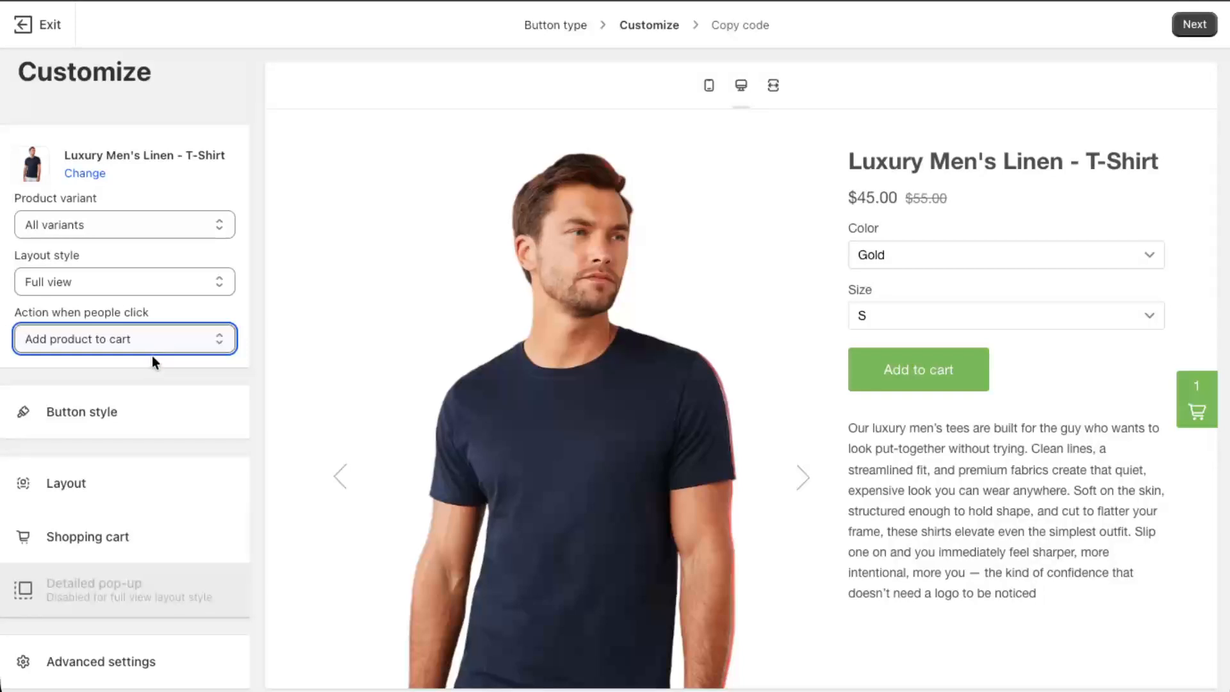
{"action": "left_click", "coordinate": [153, 356]}
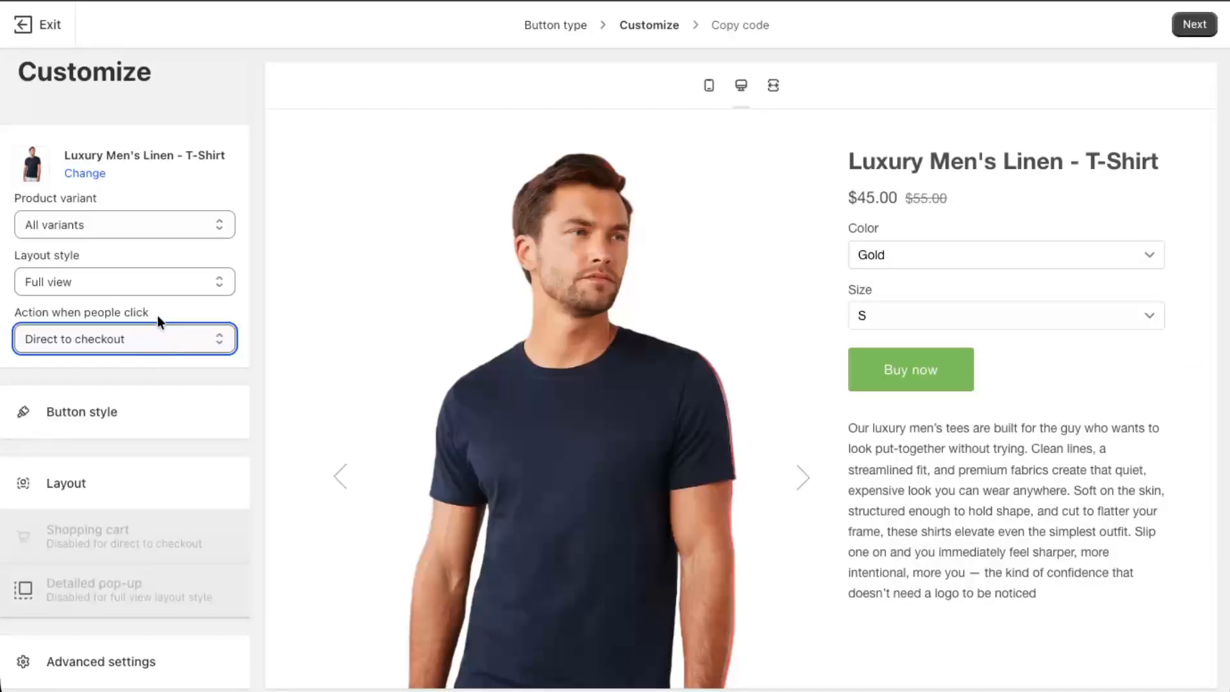
{"action": "key", "text": "Up"}
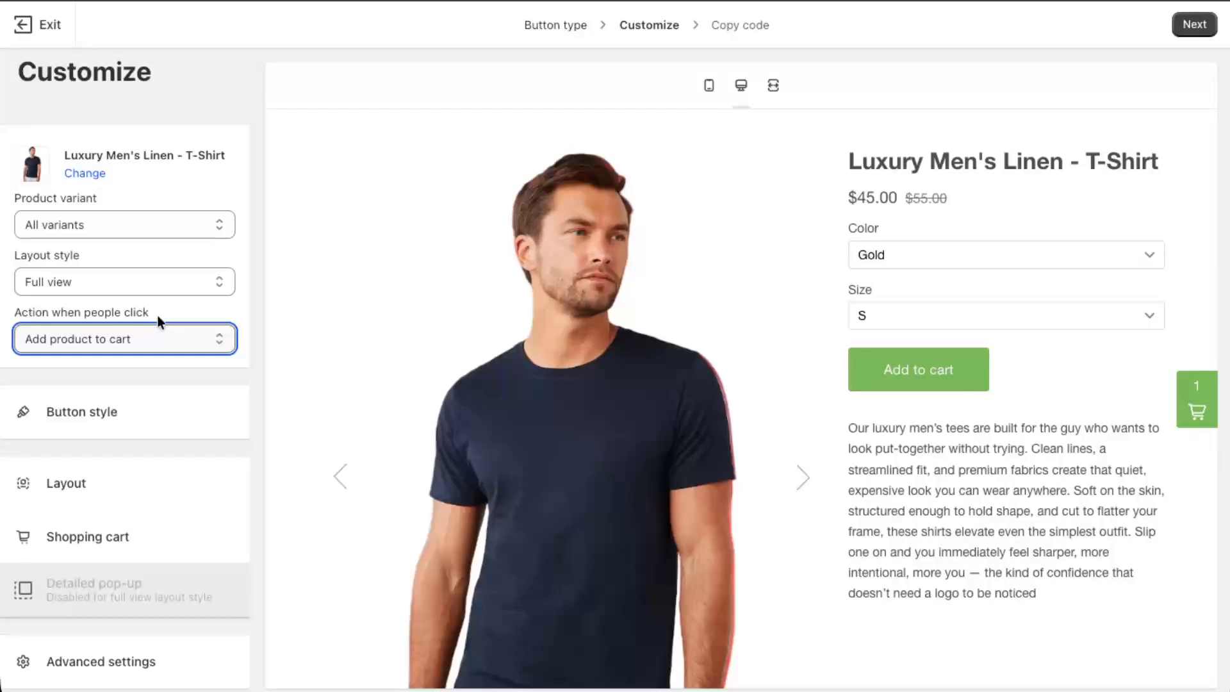
- In the button style settings, set the button corners to 16 px and the button width to 37 px
{"action": "left_click", "coordinate": [103, 411]}
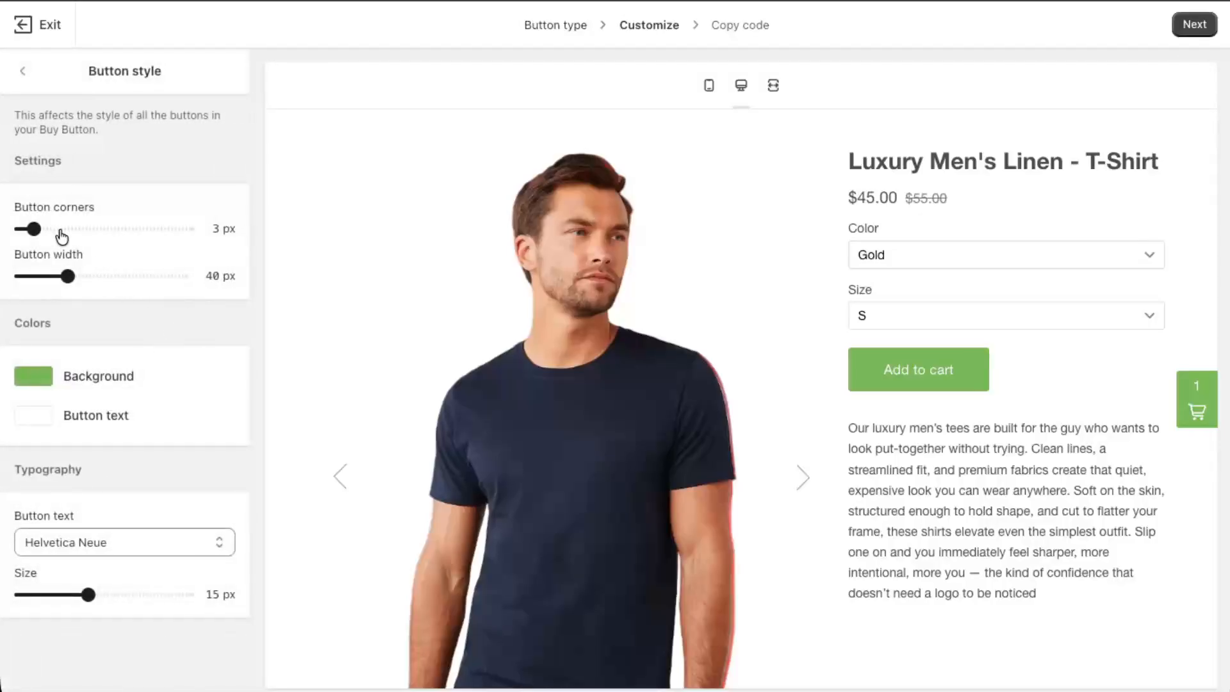
{"action": "left_click", "coordinate": [88, 229]}
{"action": "left_click", "coordinate": [101, 275]}
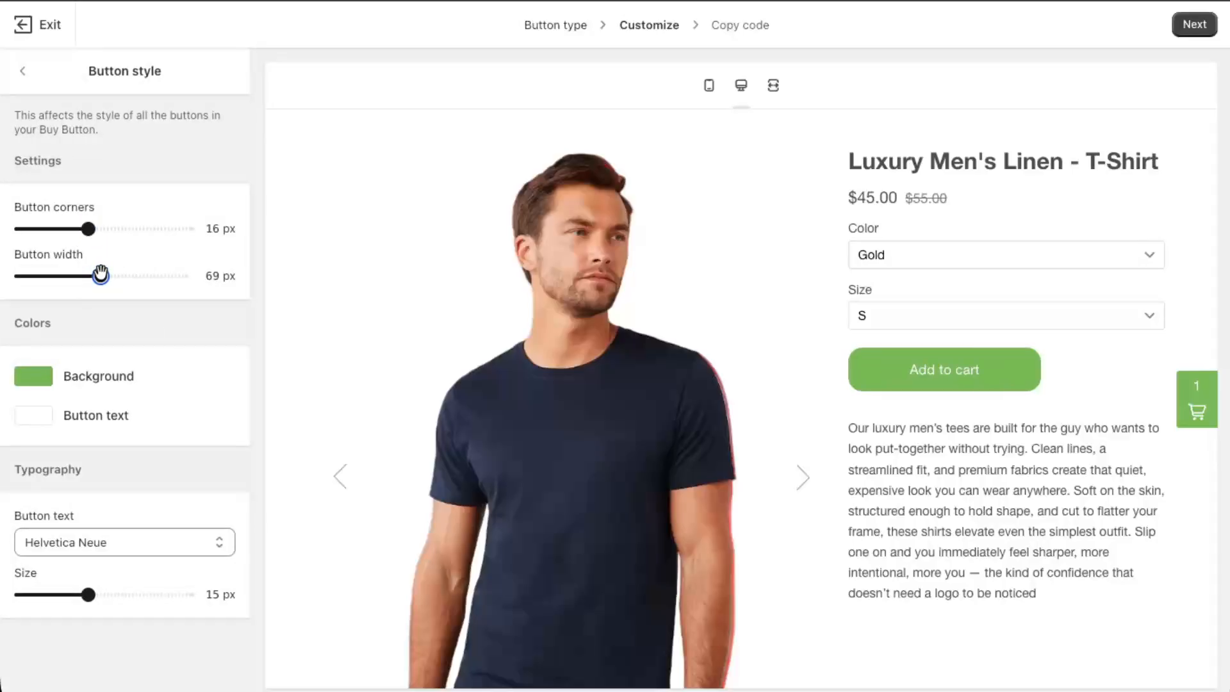
{"action": "left_click", "coordinate": [65, 276]}
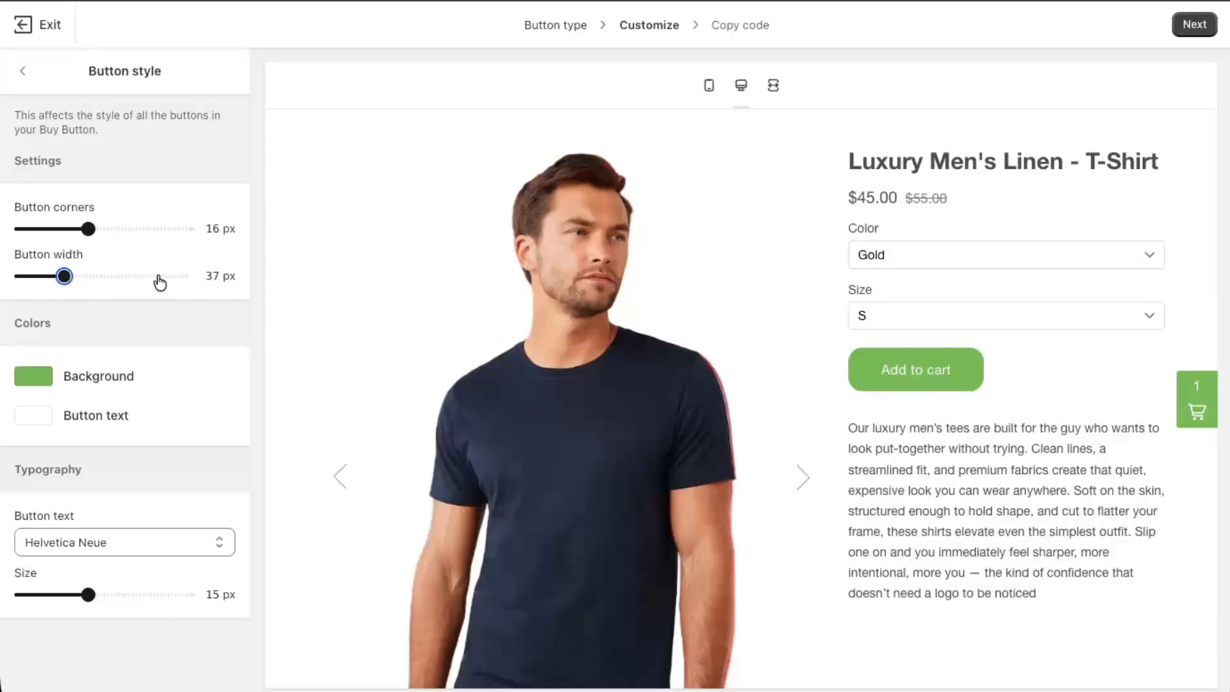
- Change the button's background color to purple, #6f57b6
{"action": "left_click", "coordinate": [56, 372]}
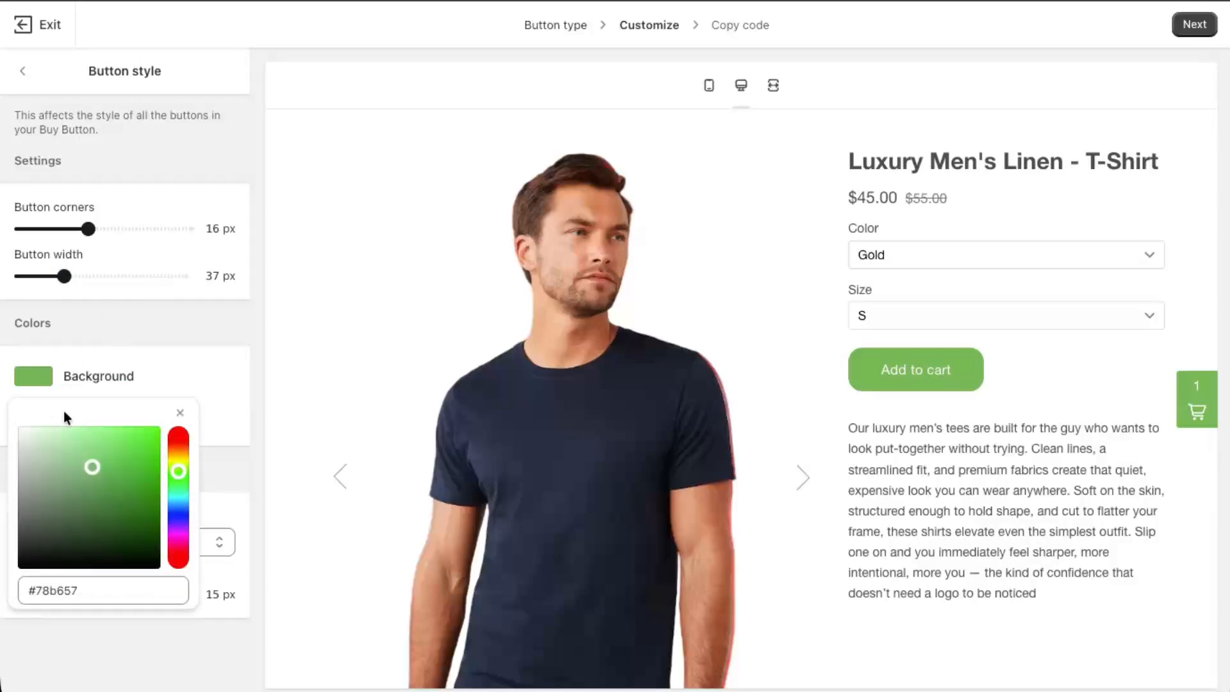
{"action": "left_click", "coordinate": [178, 524]}
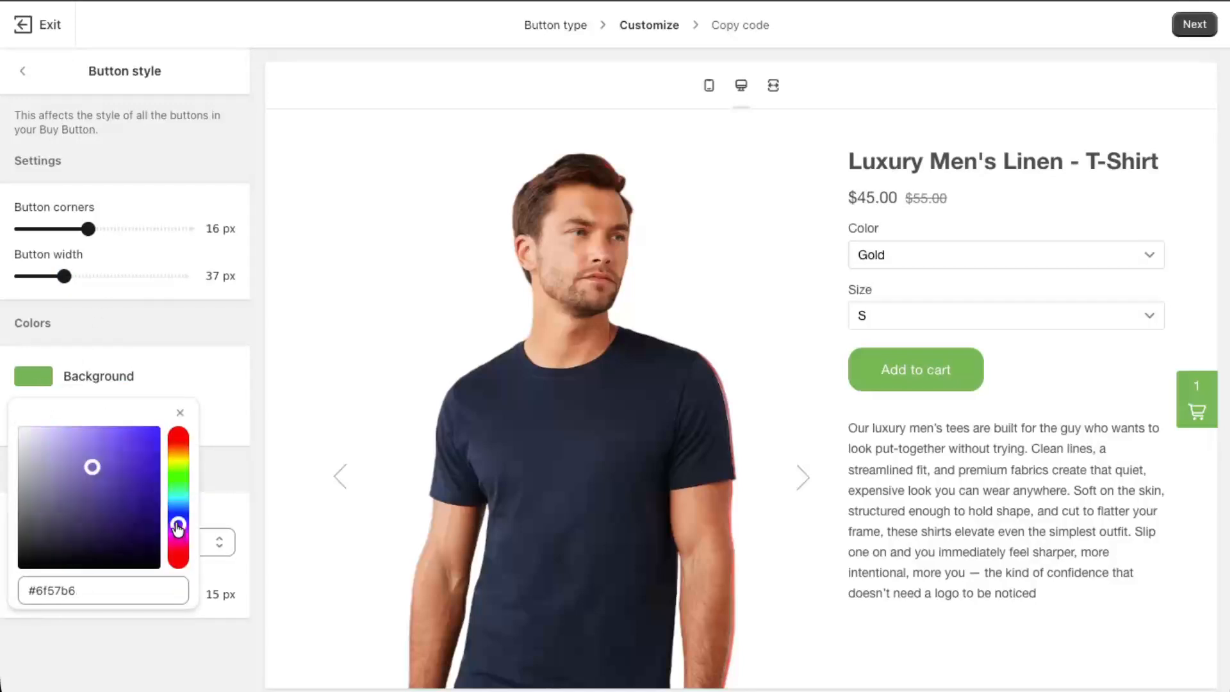
{"action": "left_click", "coordinate": [220, 475]}
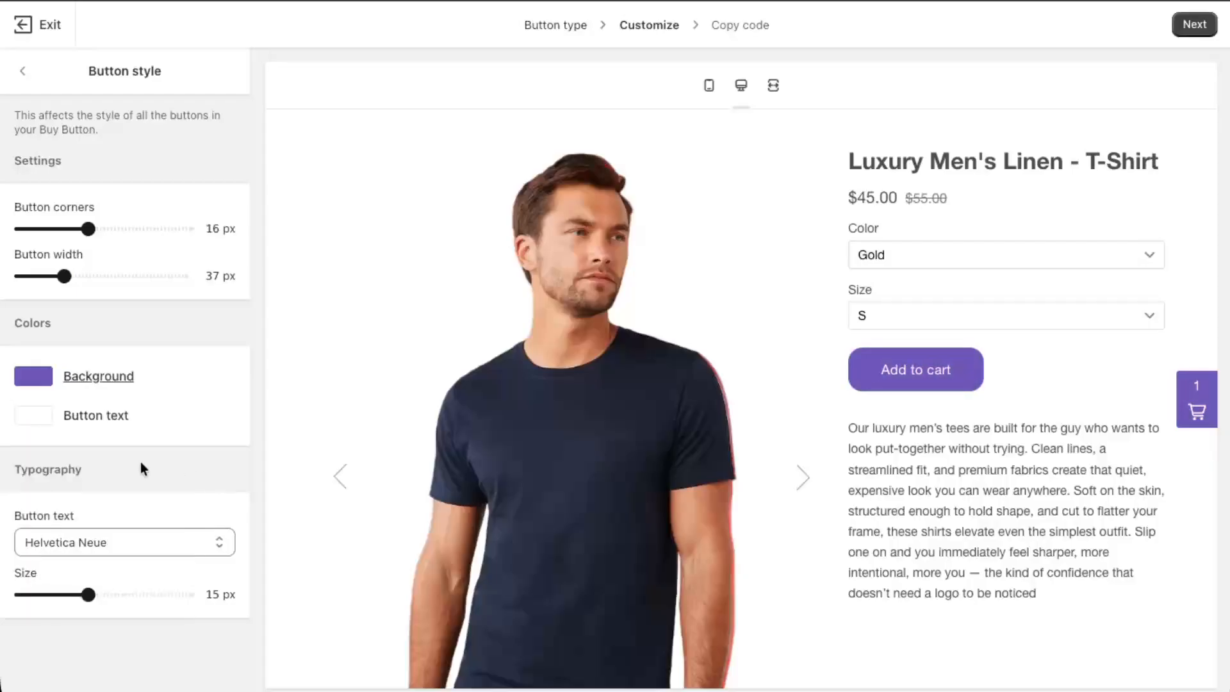
- Set the button text font to Arial at 16 px and leave the button style settings
{"action": "left_click", "coordinate": [140, 546]}
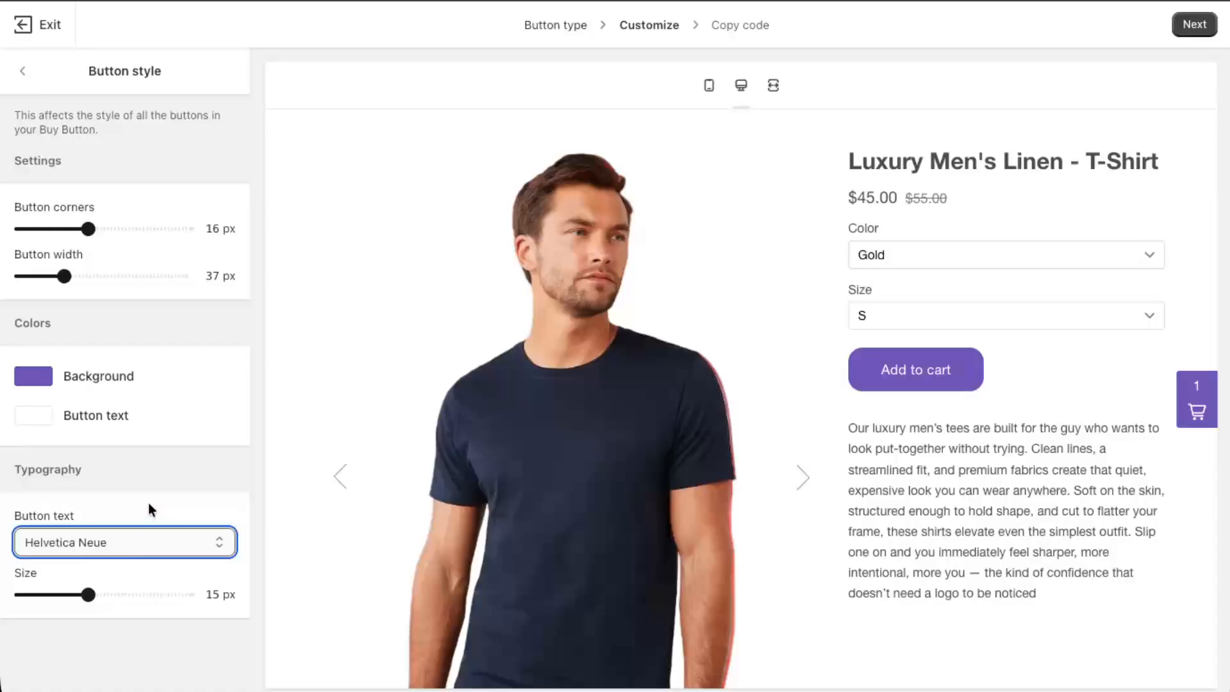
{"action": "left_click", "coordinate": [110, 574]}
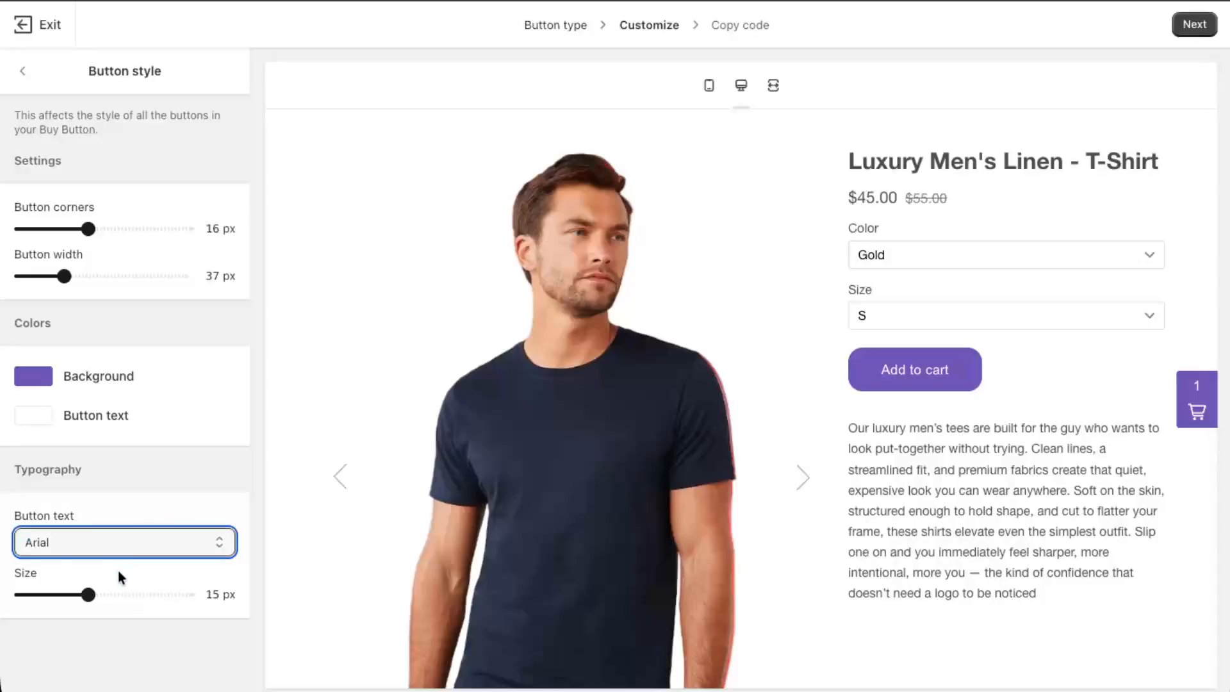
{"action": "left_click", "coordinate": [111, 594]}
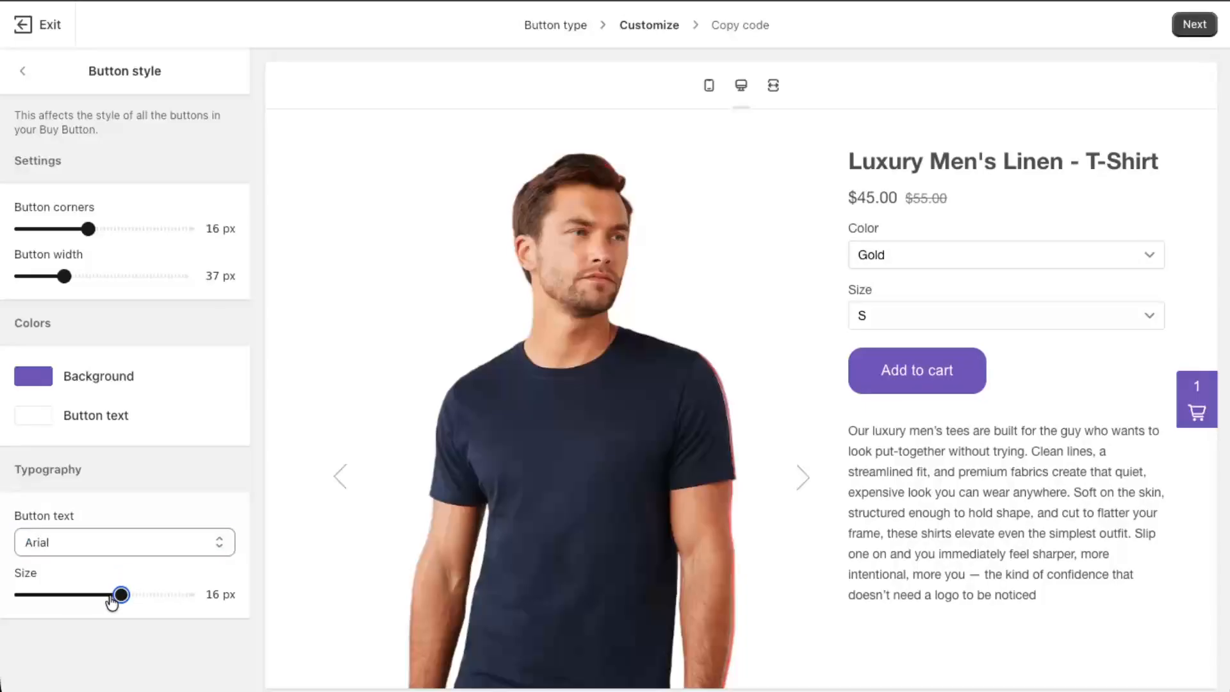
{"action": "left_click", "coordinate": [29, 70]}
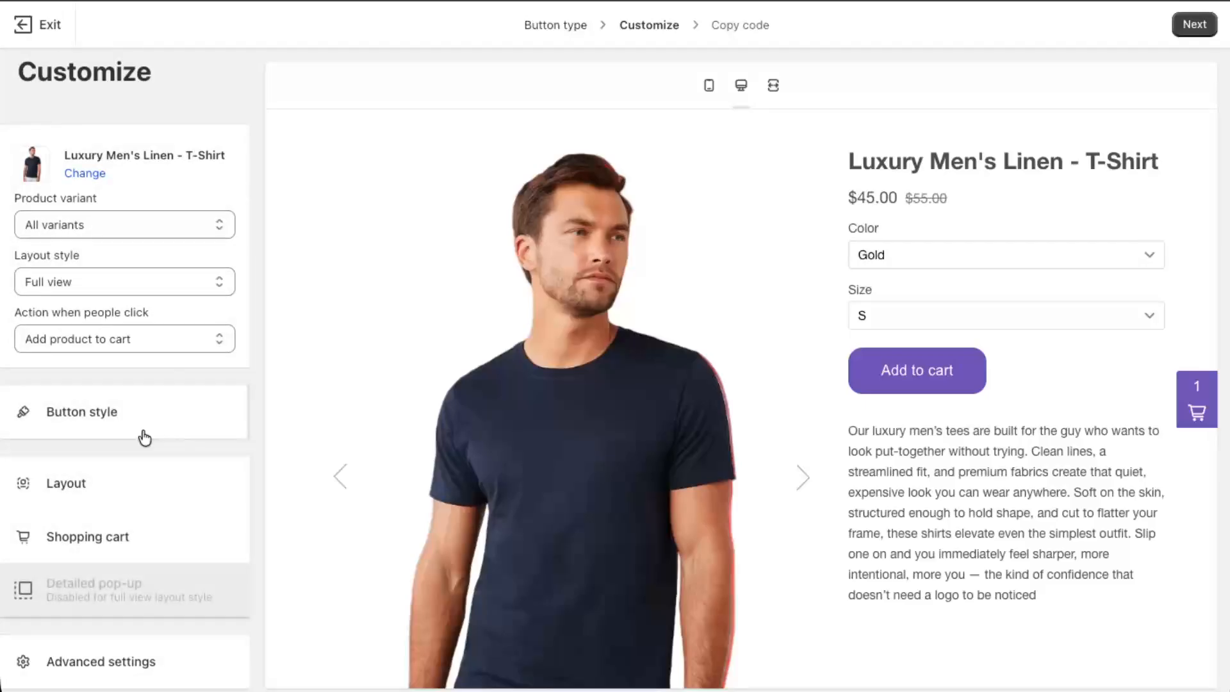
- Change the button text to "Add to cart!" in the layout settings and review the typography options there
{"action": "left_click", "coordinate": [115, 481]}
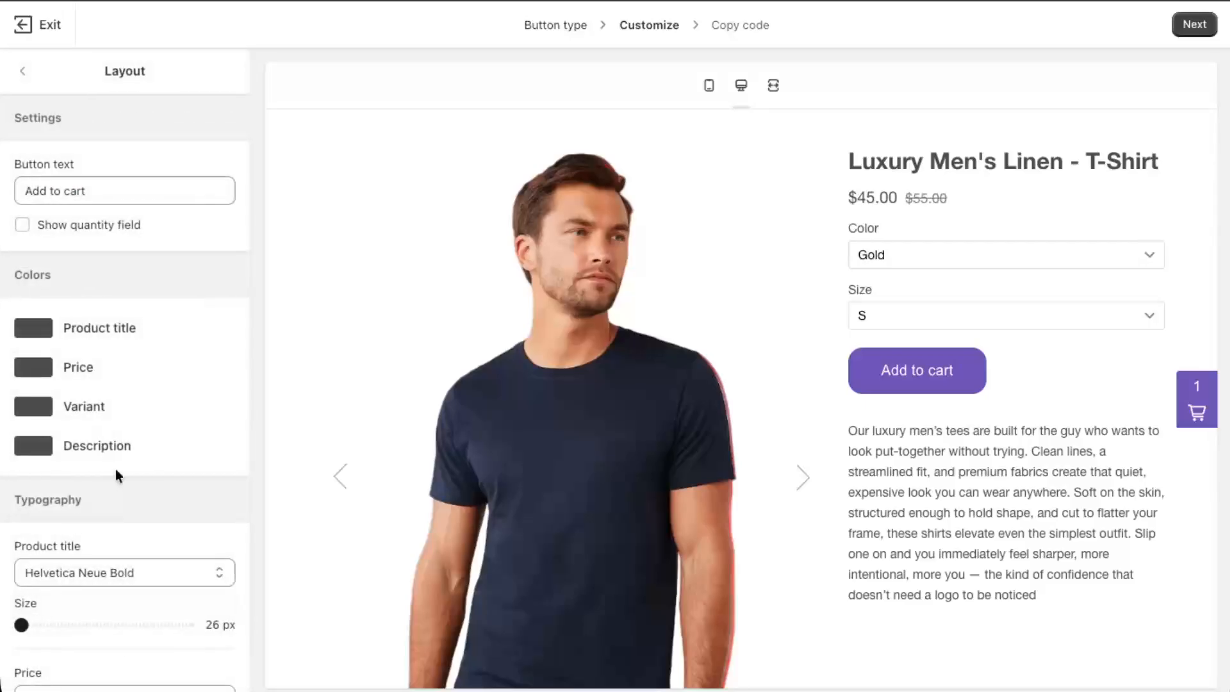
{"action": "left_click", "coordinate": [133, 187]}
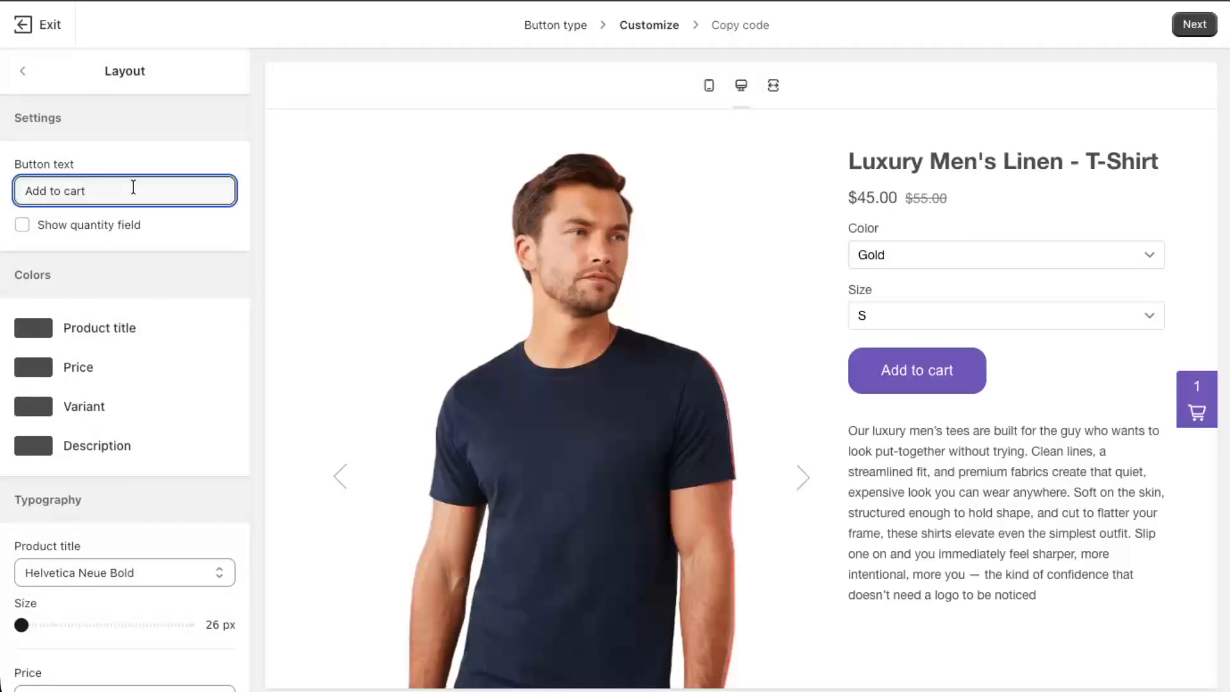
{"action": "type", "text": "!"}
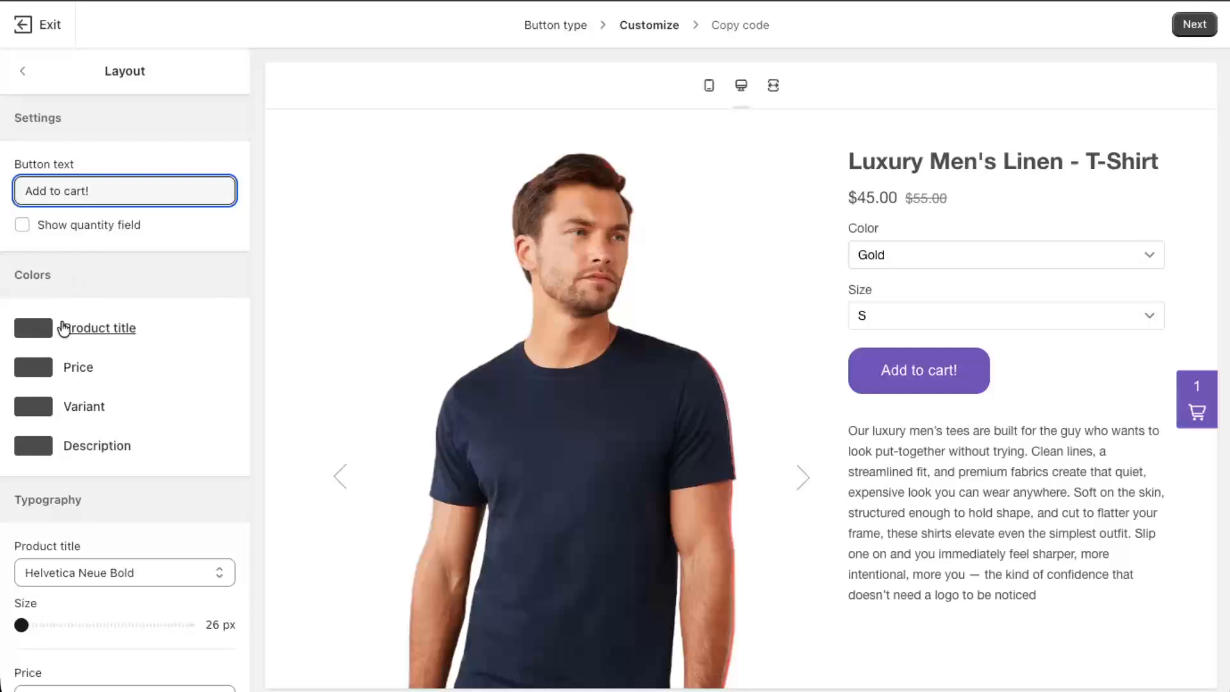
{"action": "scroll", "coordinate": [57, 337], "scroll_direction": "down", "scroll_amount": 3}
{"action": "scroll", "coordinate": [56, 339], "scroll_direction": "down", "scroll_amount": 2}
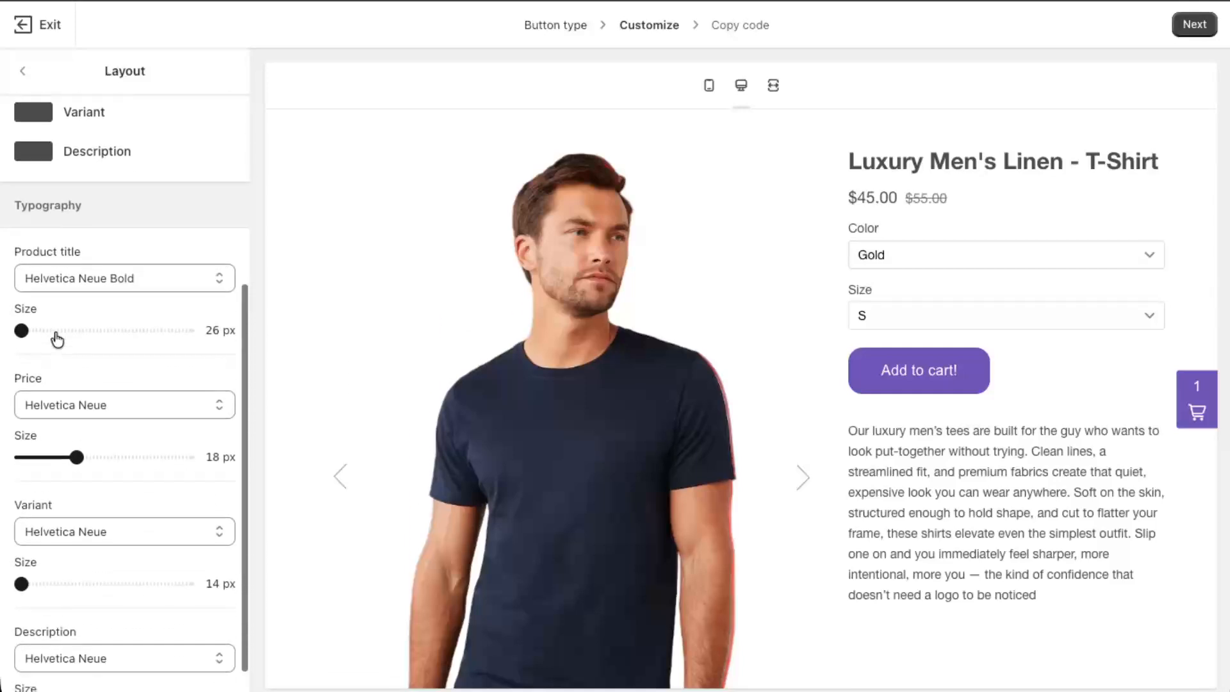
{"action": "scroll", "coordinate": [57, 340], "scroll_direction": "up", "scroll_amount": 5}
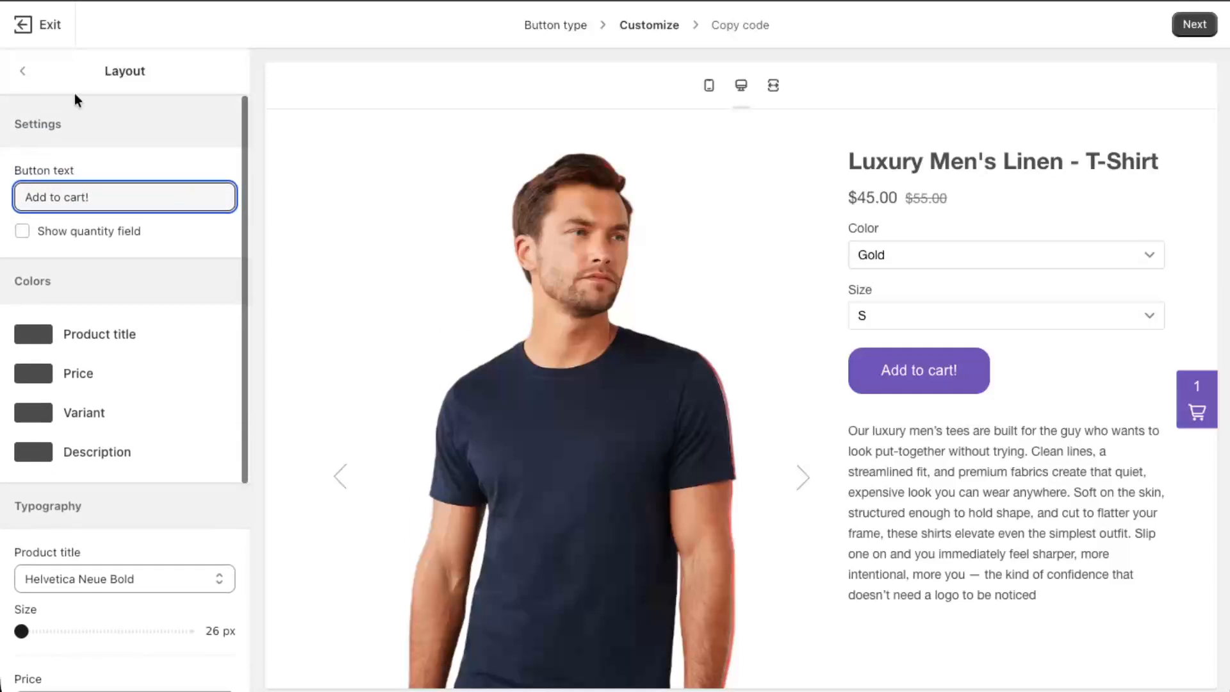
{"action": "left_click", "coordinate": [25, 74]}
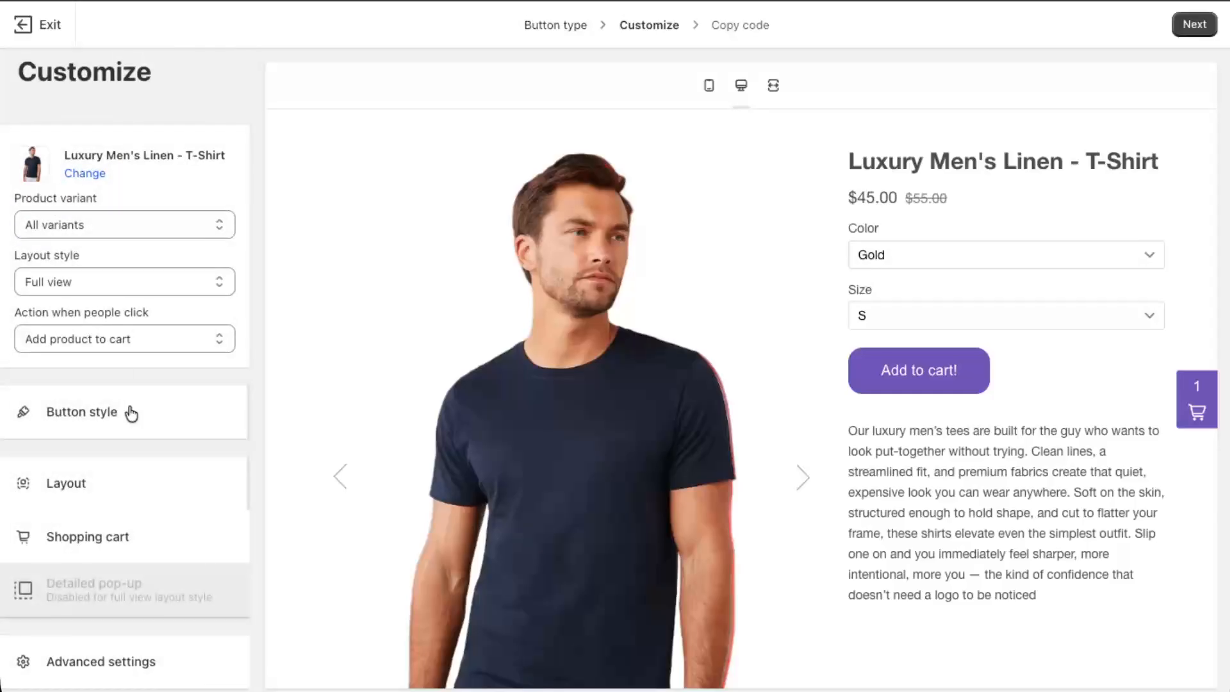
- Re-enter Cart as the shopping cart's heading and check the subtotal label in the cart settings
{"action": "left_click", "coordinate": [113, 532]}
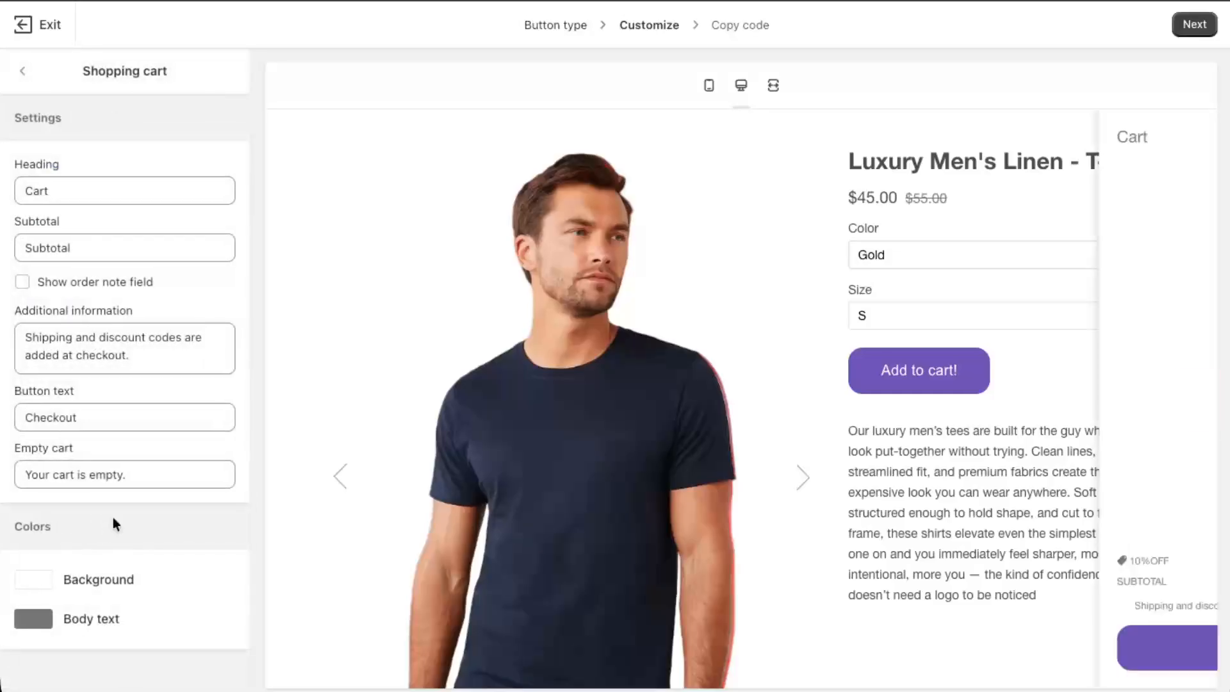
{"action": "left_click", "coordinate": [128, 186]}
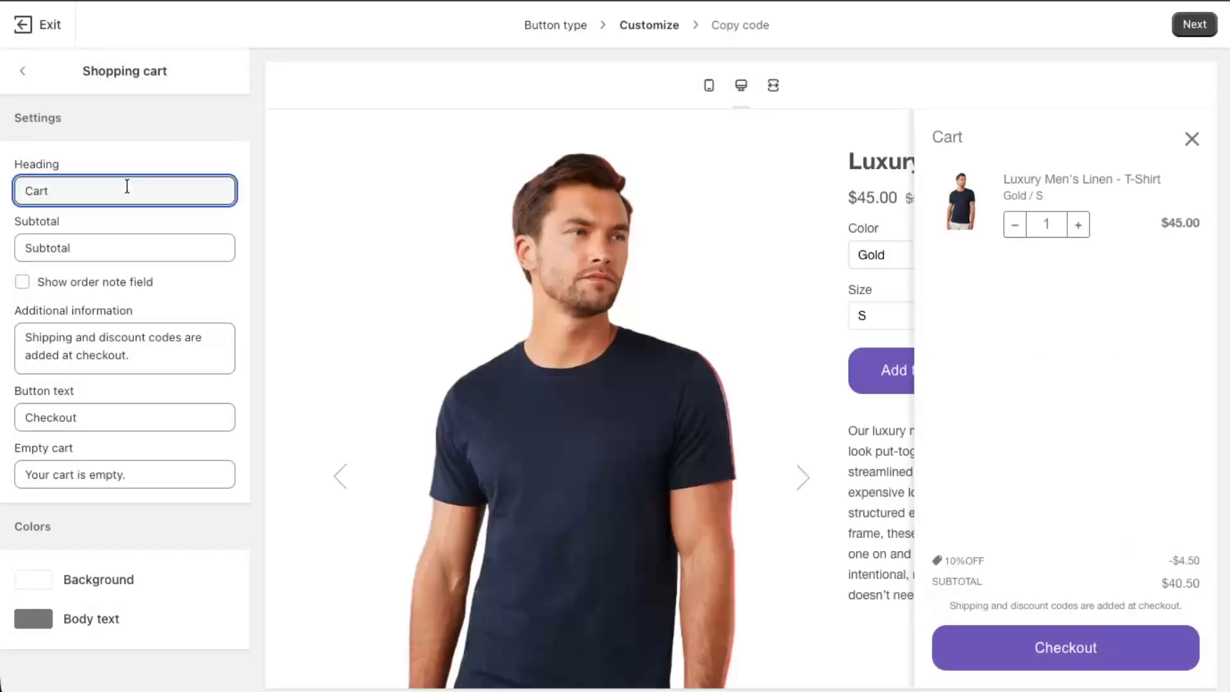
{"action": "key", "text": "ctrl+a"}
{"action": "type", "text": "Cart"}
{"action": "left_click", "coordinate": [137, 249]}
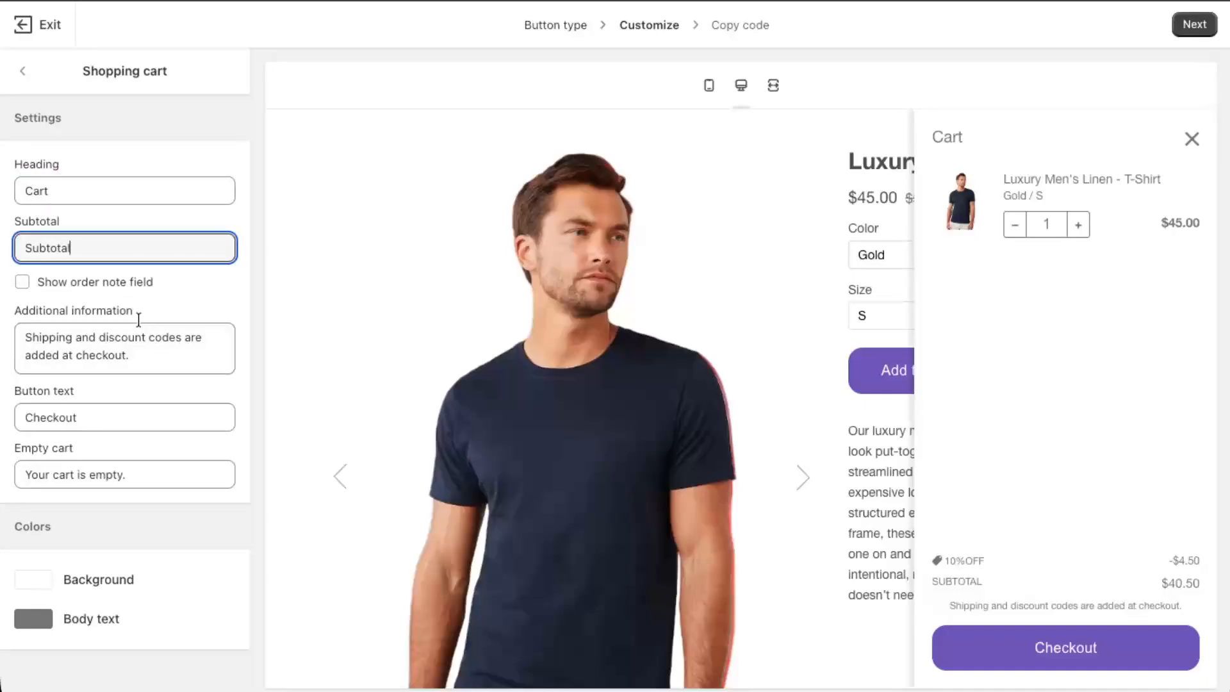
{"action": "left_click", "coordinate": [22, 71]}
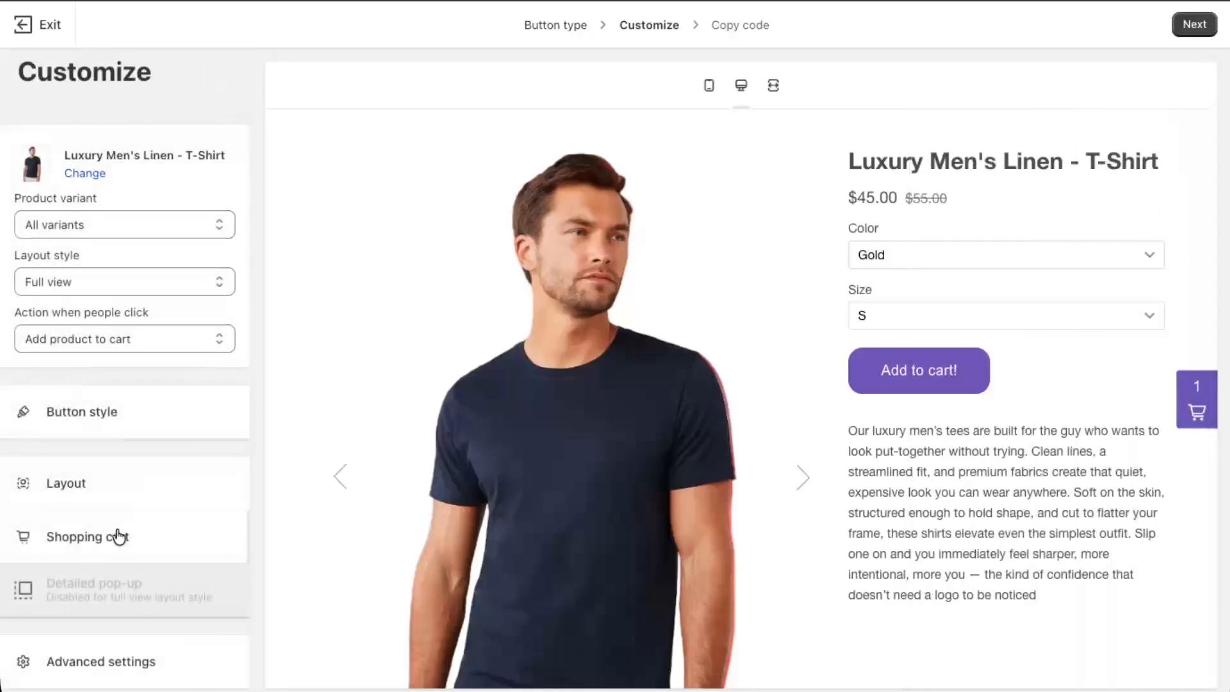
- Finish customizing and copy the Buy Button's embed code
{"action": "left_click", "coordinate": [1189, 36]}
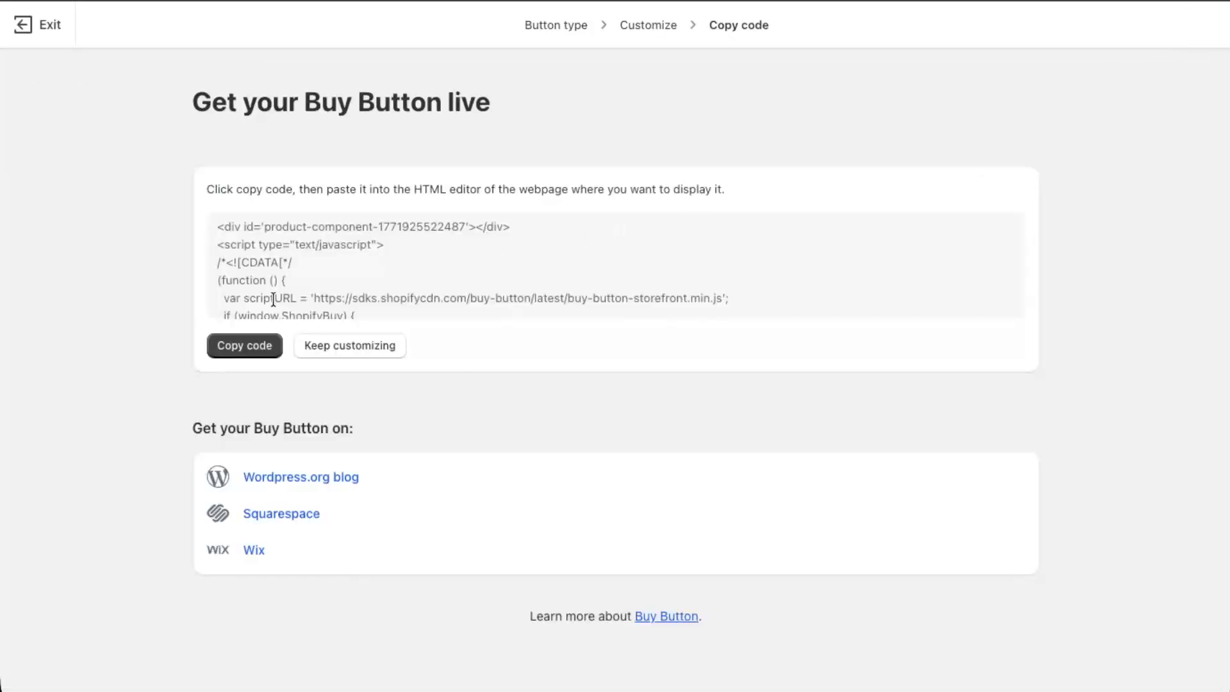
{"action": "left_click", "coordinate": [250, 352]}
{"action": "left_click", "coordinate": [250, 352]}
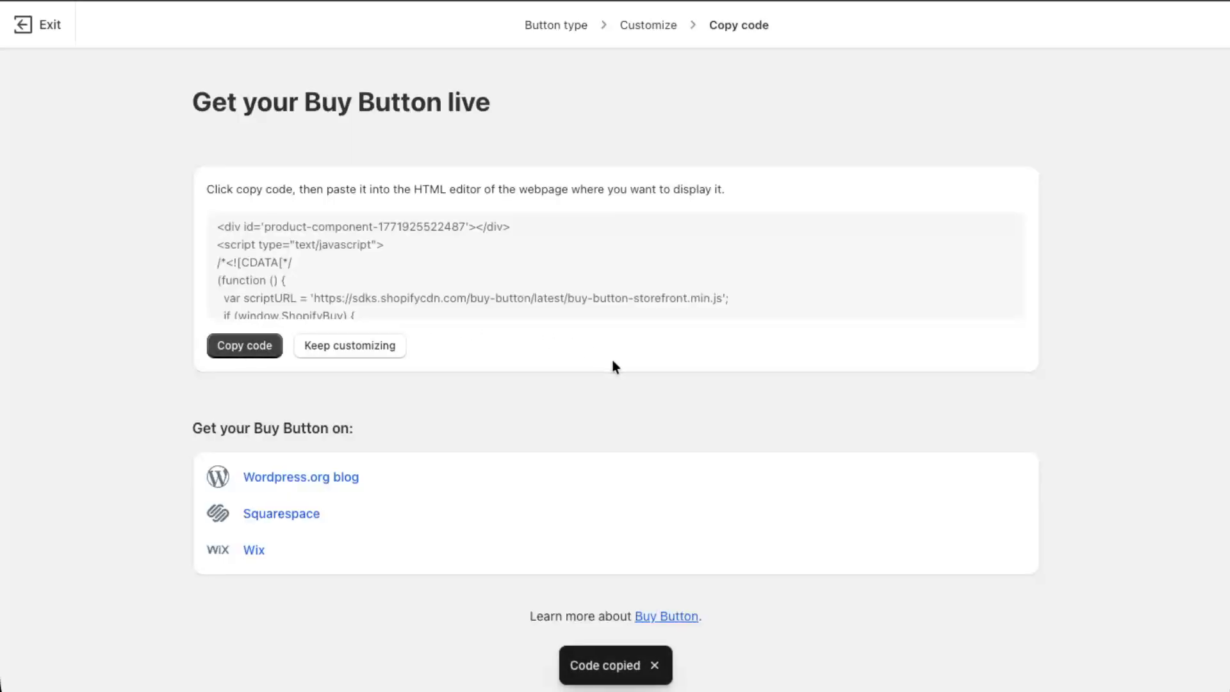